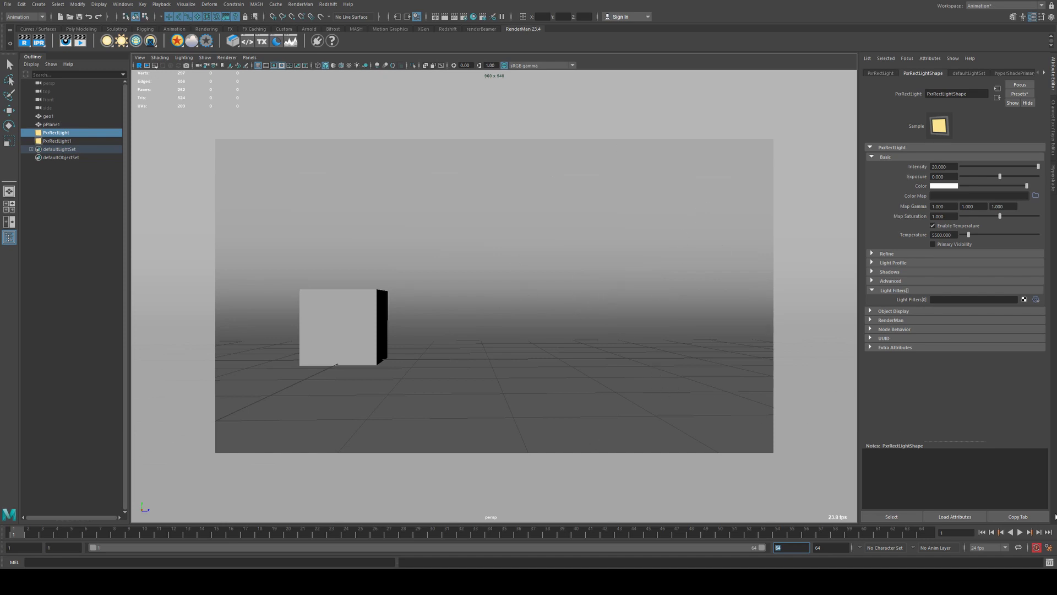
In the Animation preferences, switch Evaluation mode to Parallel, then back to DG
click(1048, 549)
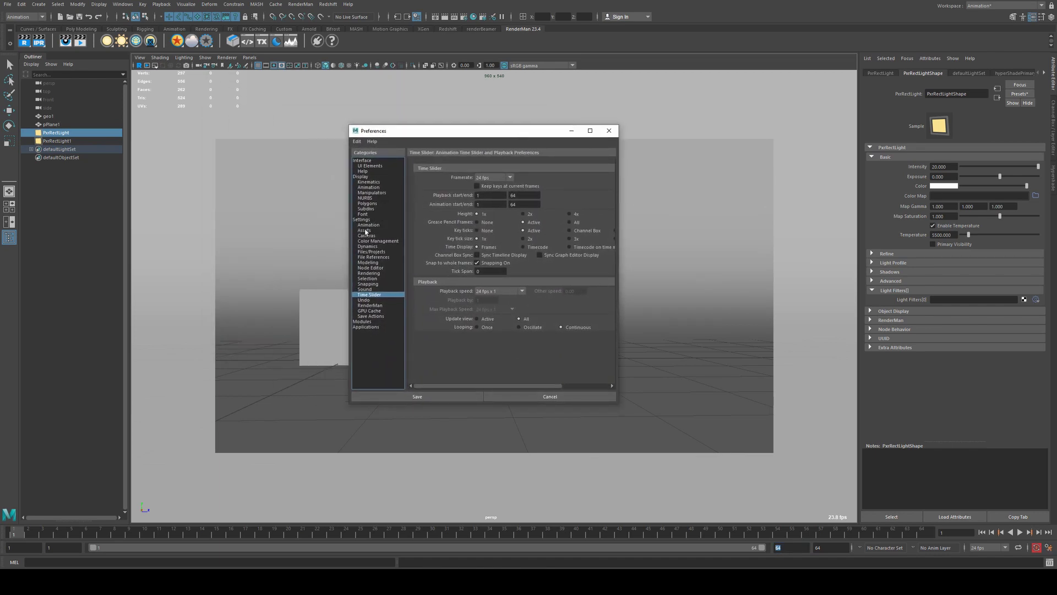
click(368, 225)
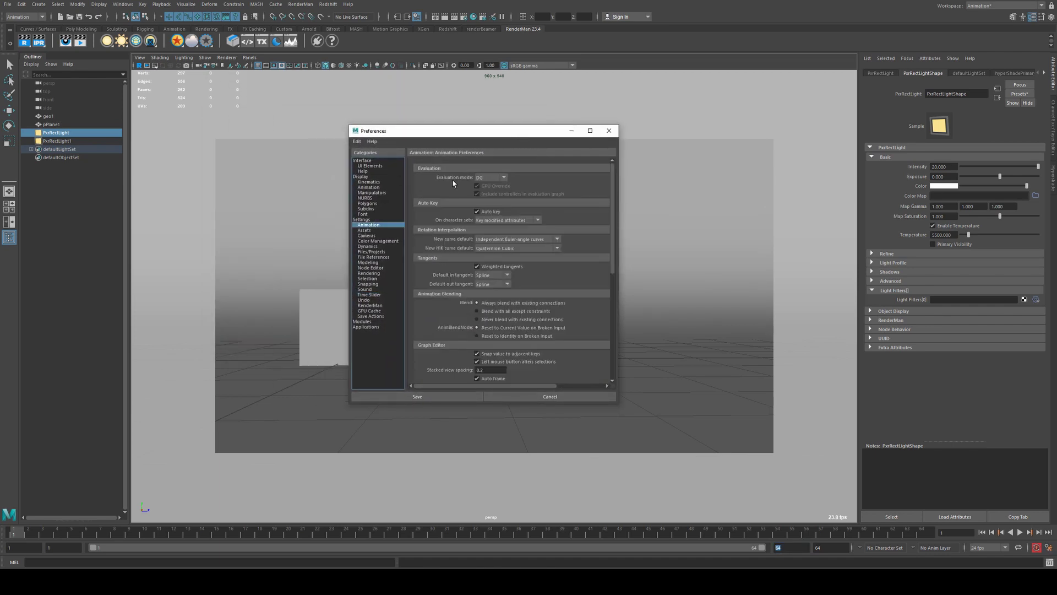
click(487, 178)
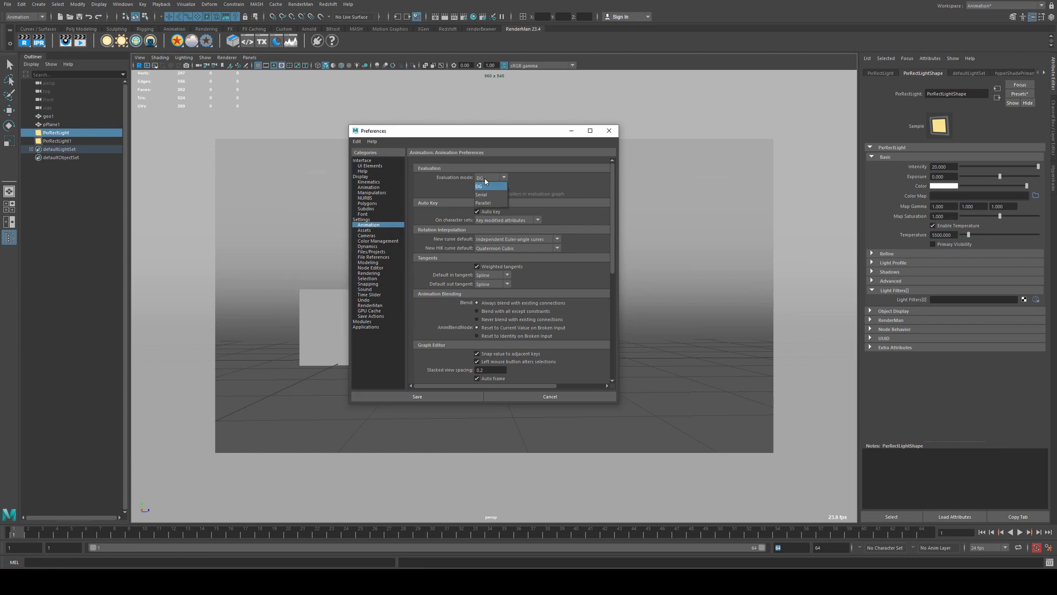
click(487, 180)
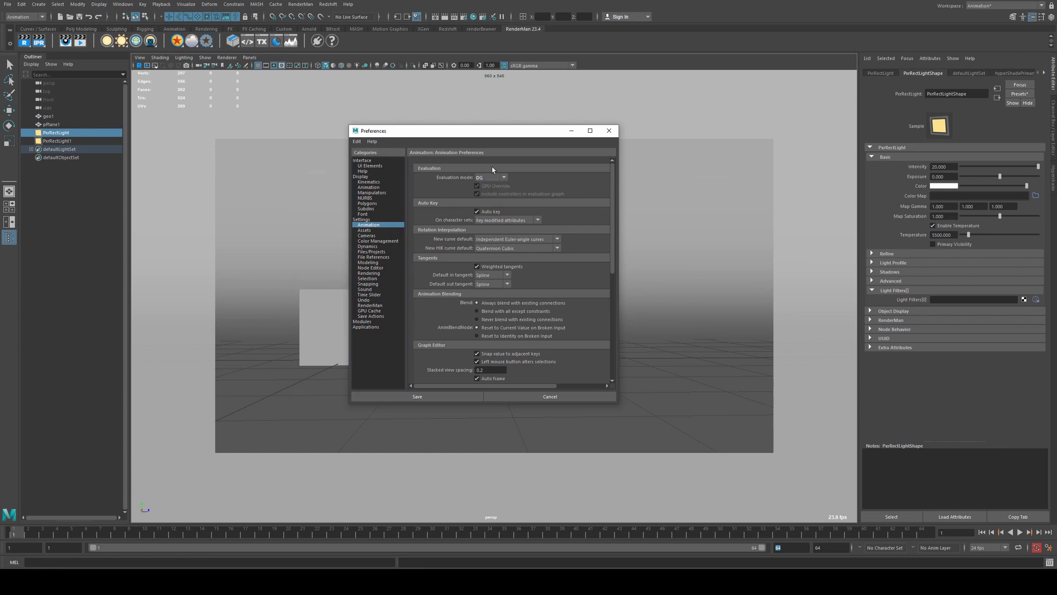
click(488, 177)
click(490, 203)
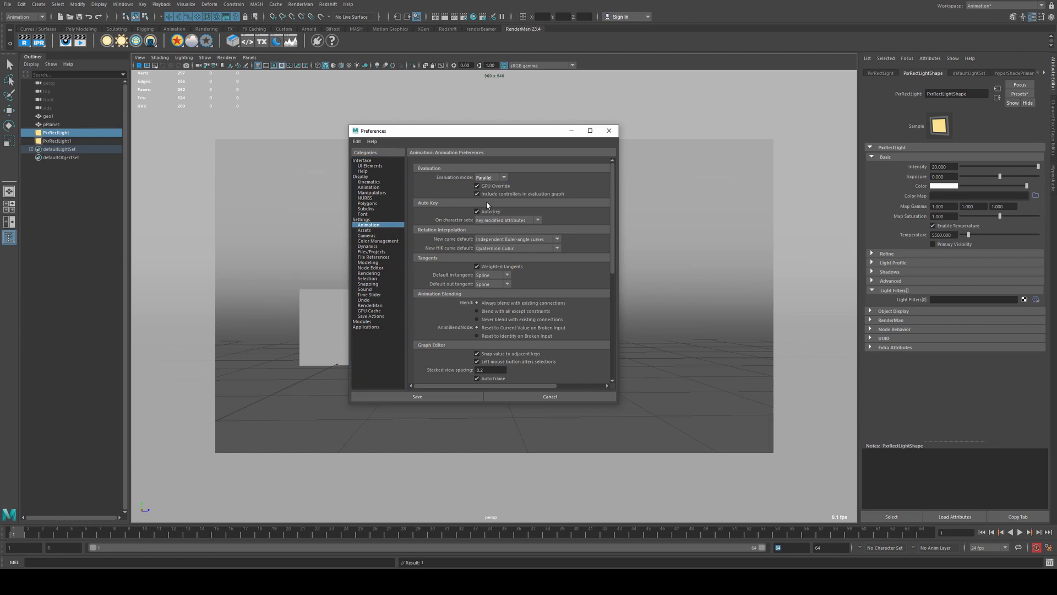
click(482, 178)
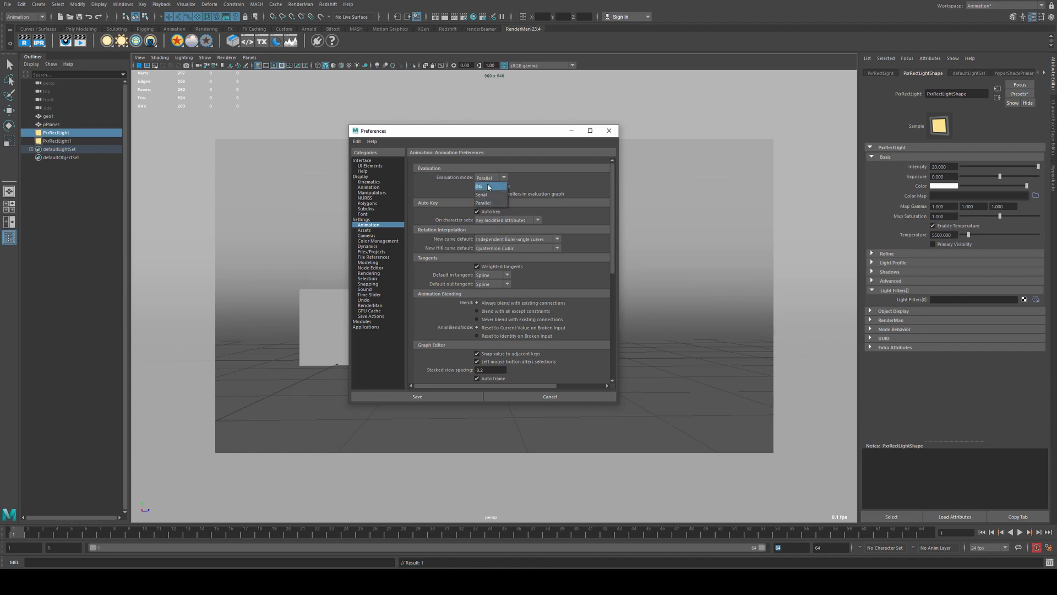
click(490, 186)
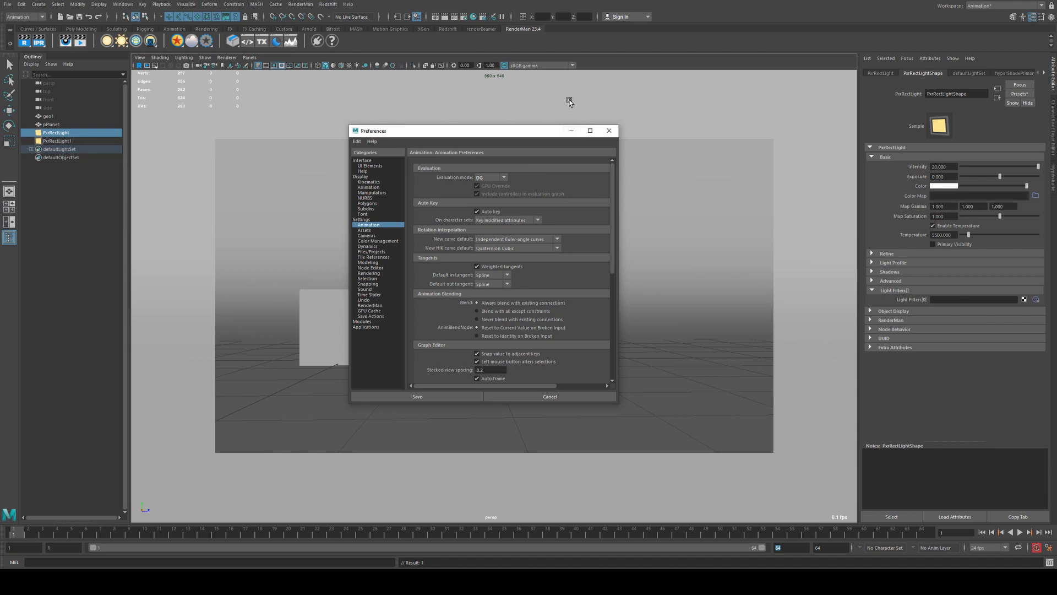
Save Maya's Preferences, then set RenderMan's Batch Render Spool Style to RIB
click(608, 131)
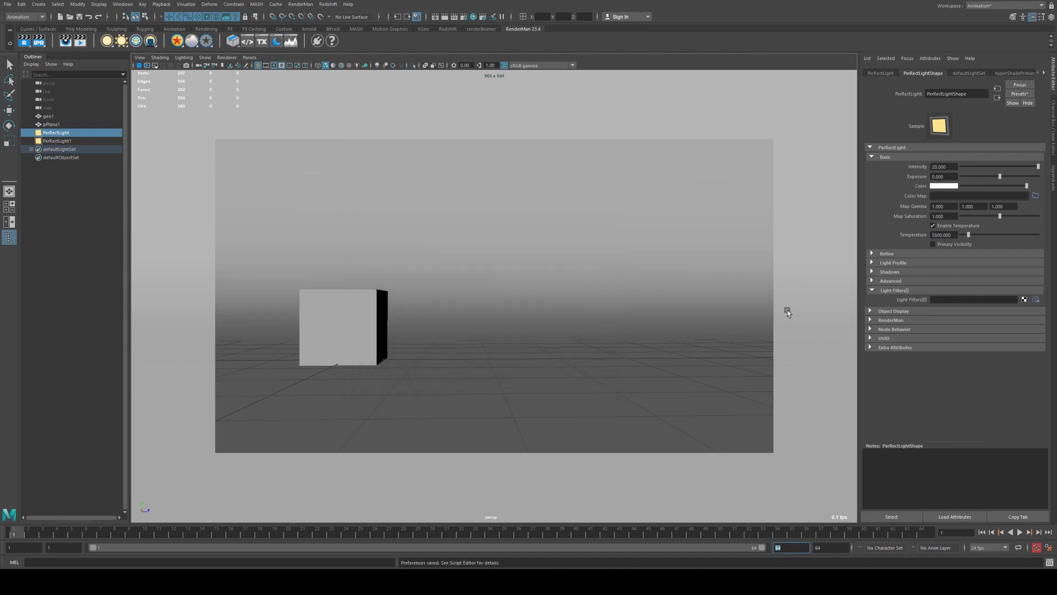
click(310, 4)
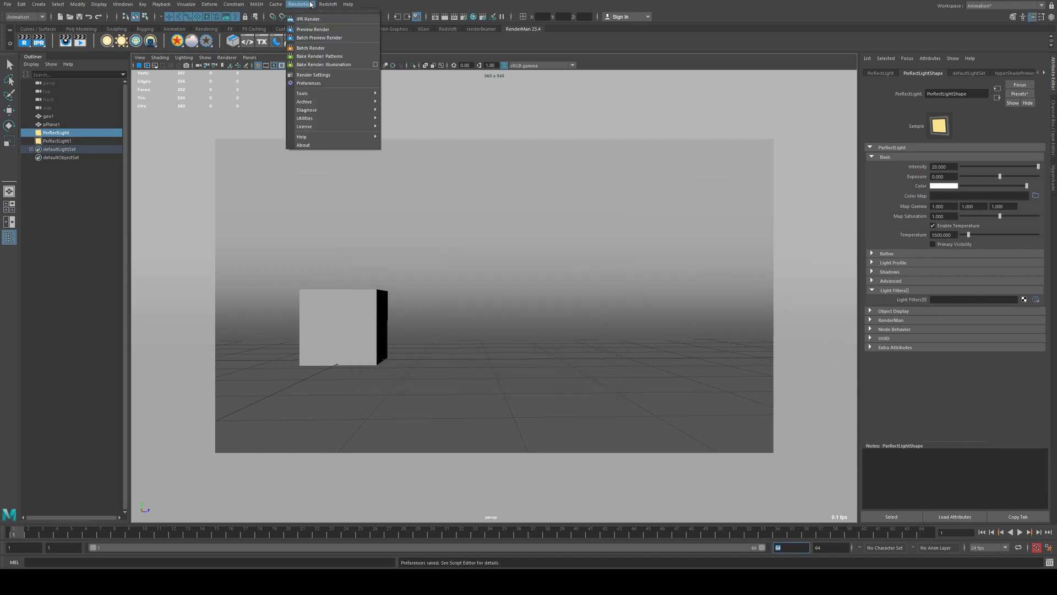
click(320, 83)
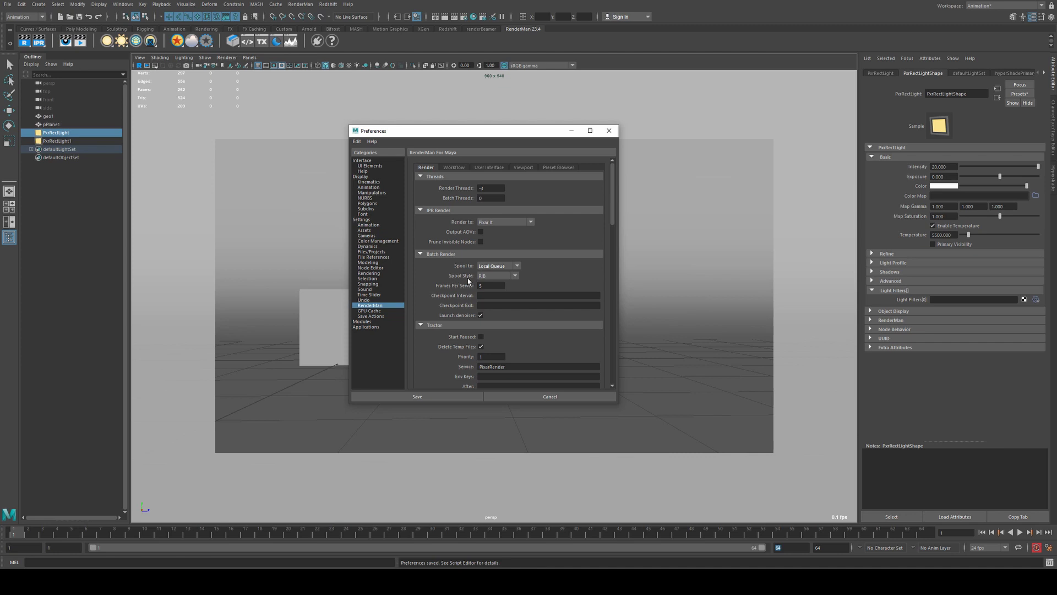
click(479, 277)
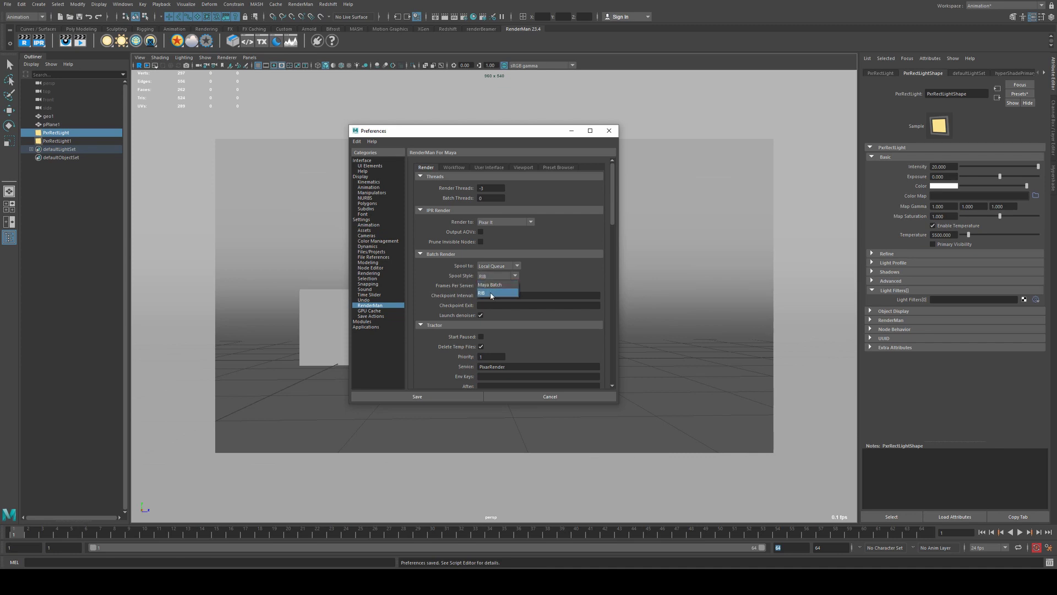
click(492, 294)
click(609, 135)
Play, stop and scrub the cube animation to preview its rotation
click(1020, 532)
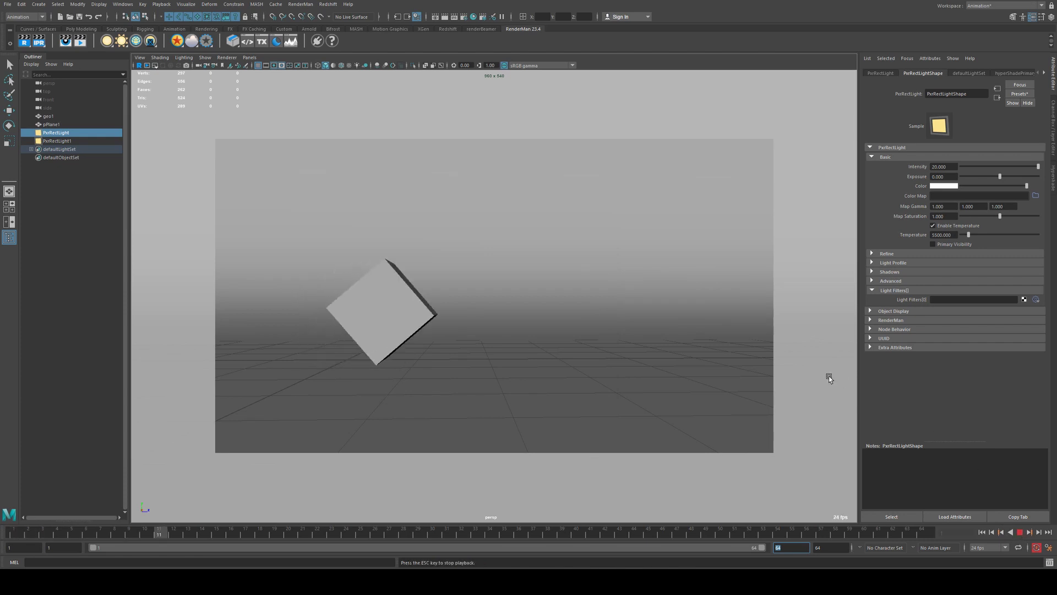
click(1022, 532)
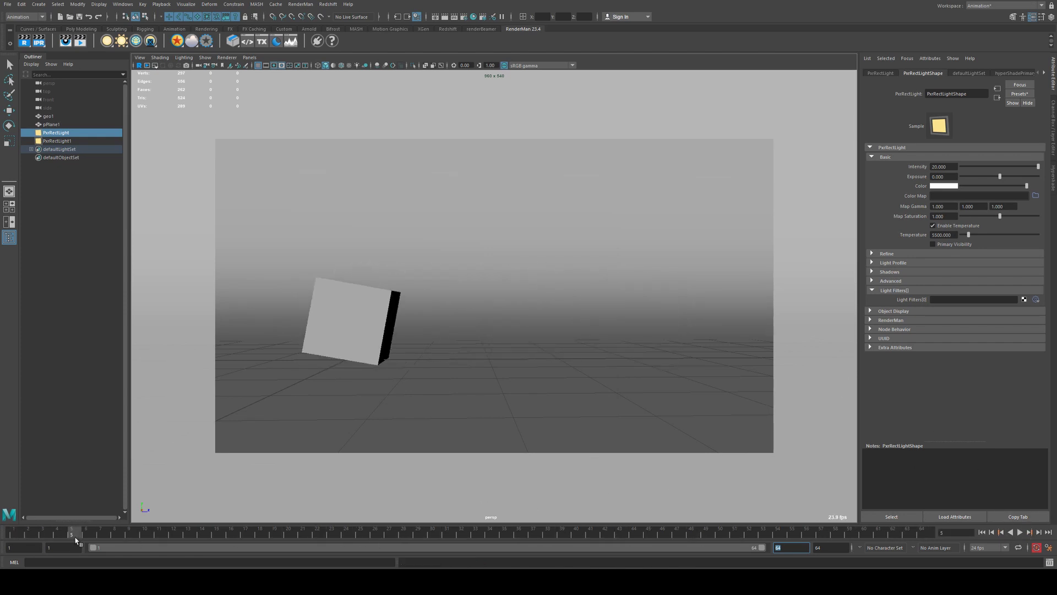
drag(71, 540, 14, 534)
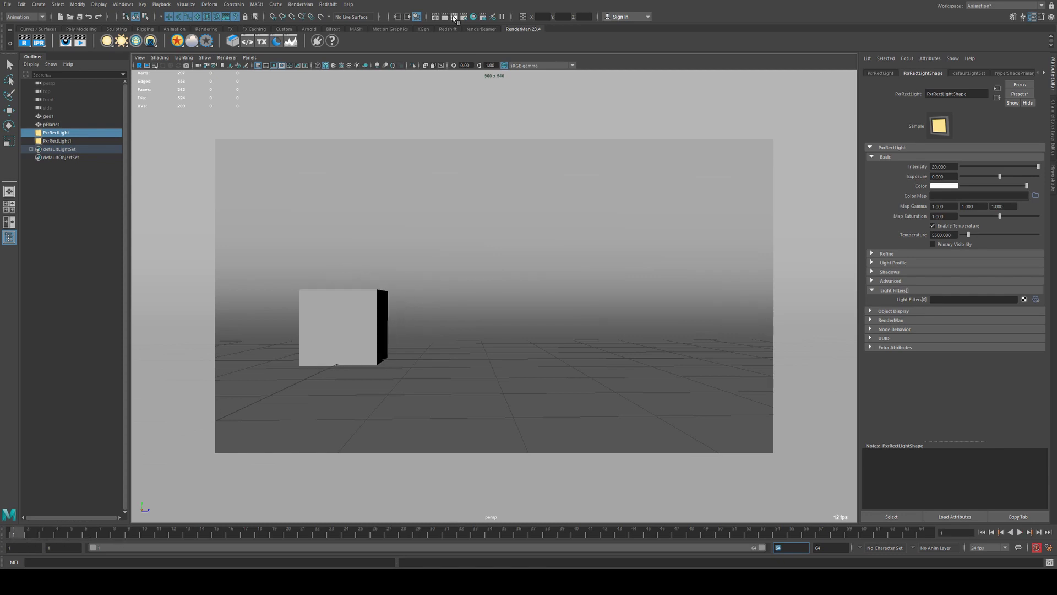
In Render Settings, render the animation from frame 1 to 64 by 1
click(455, 17)
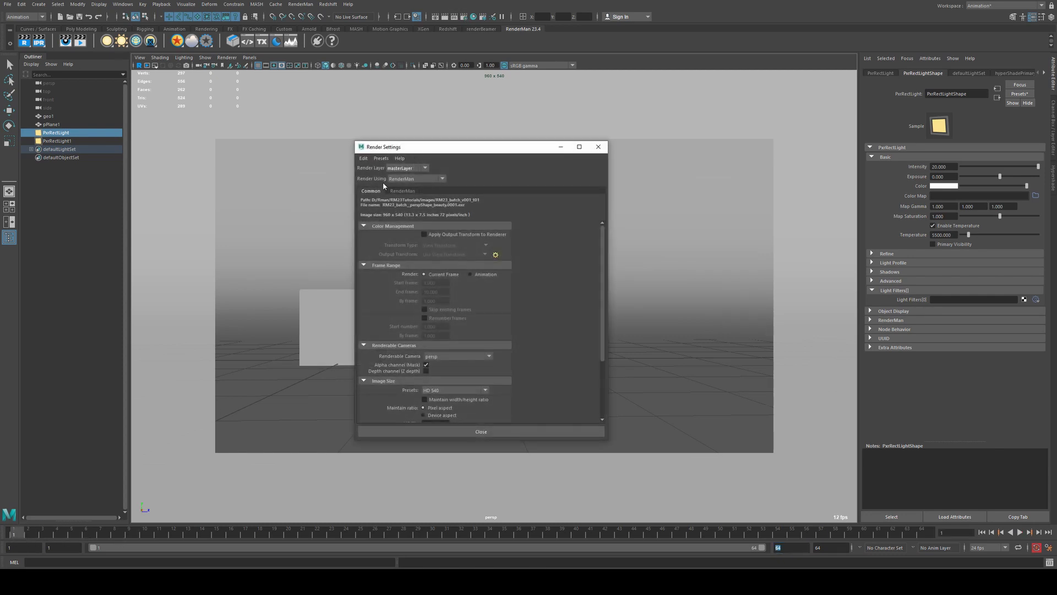
click(470, 274)
drag(444, 292, 346, 295)
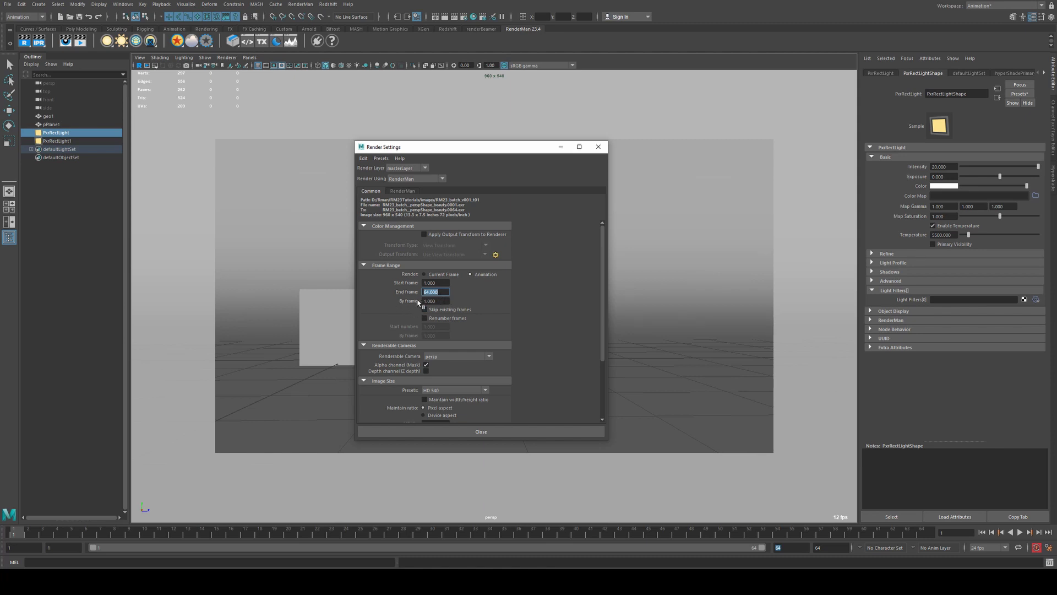
key(Tab)
Keep persp as the render camera and HD 540 as the image size
click(435, 357)
click(434, 357)
click(455, 357)
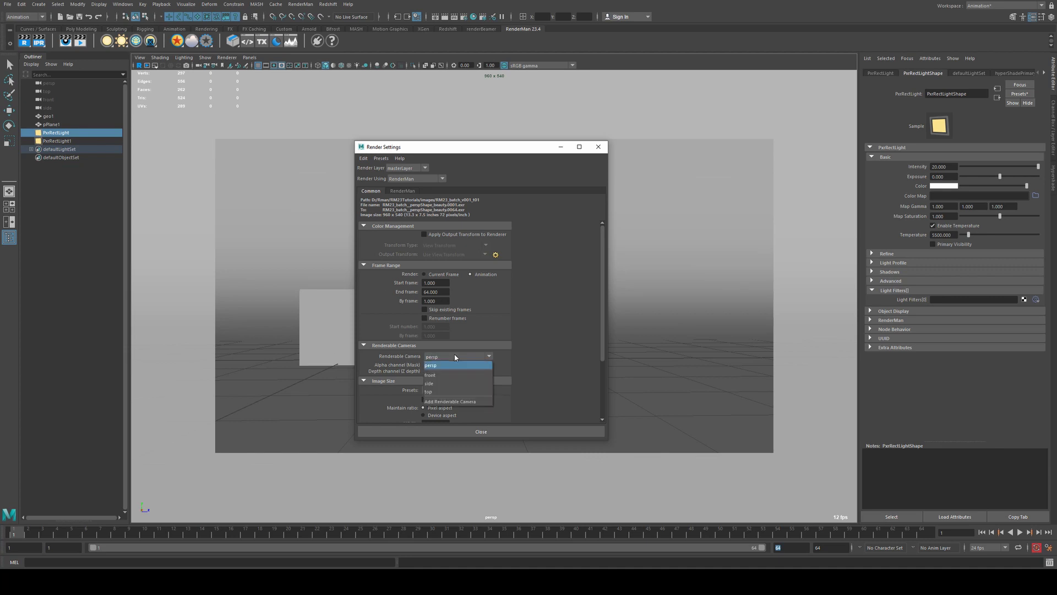
click(445, 360)
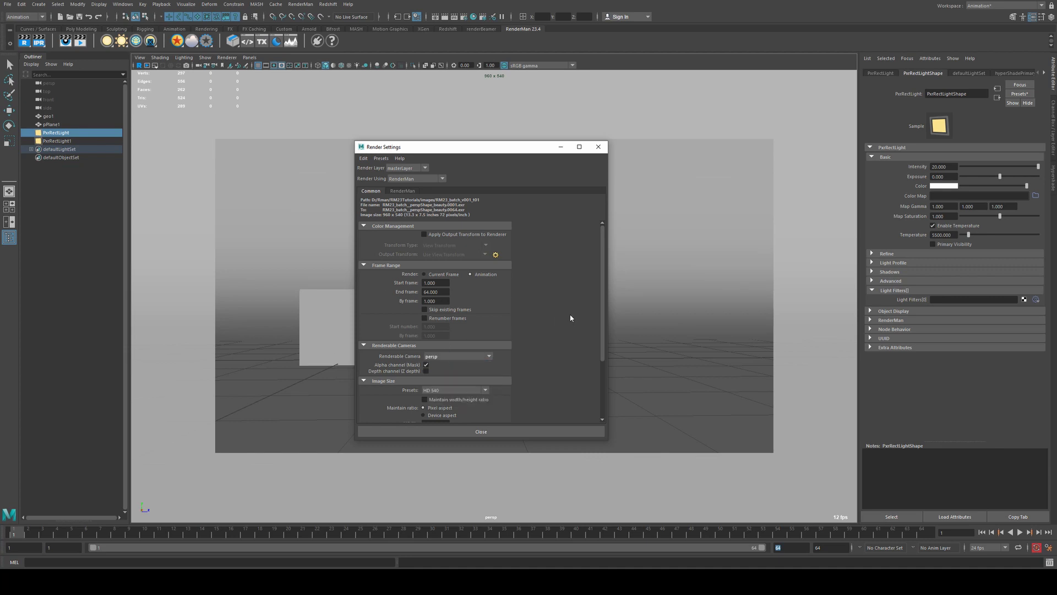
scroll(572, 317, down, 2)
click(477, 341)
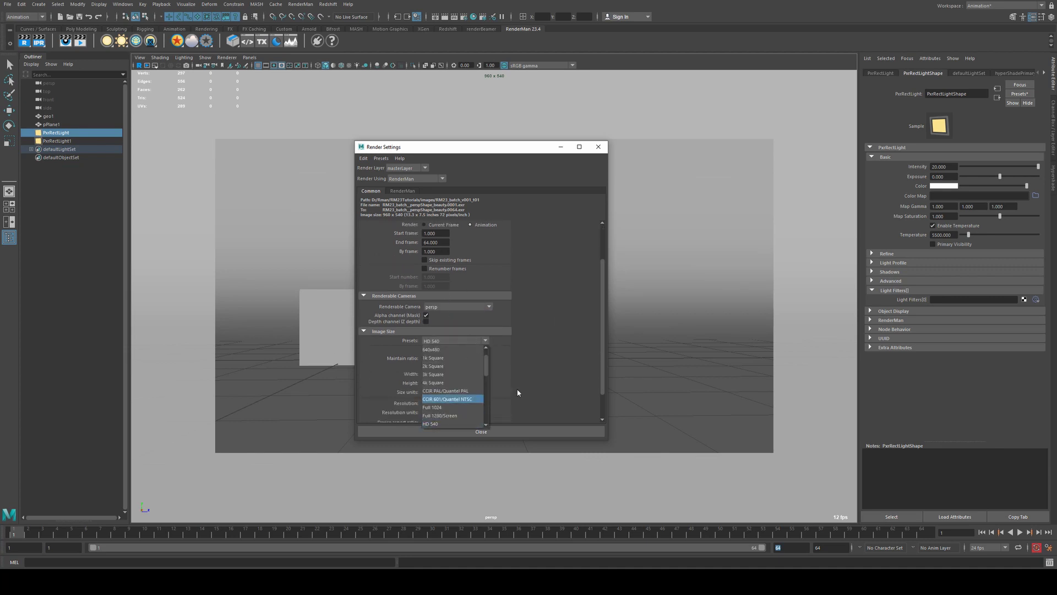
click(531, 380)
scroll(511, 333, down, 1)
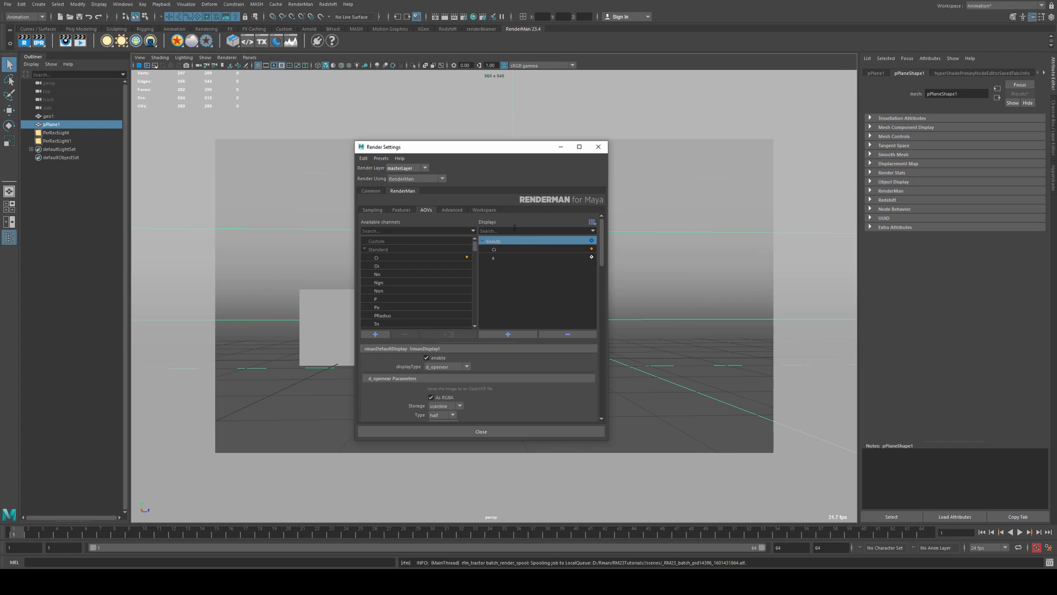
Review the AOV display type choices, keeping the beauty output as d_openexr
click(467, 367)
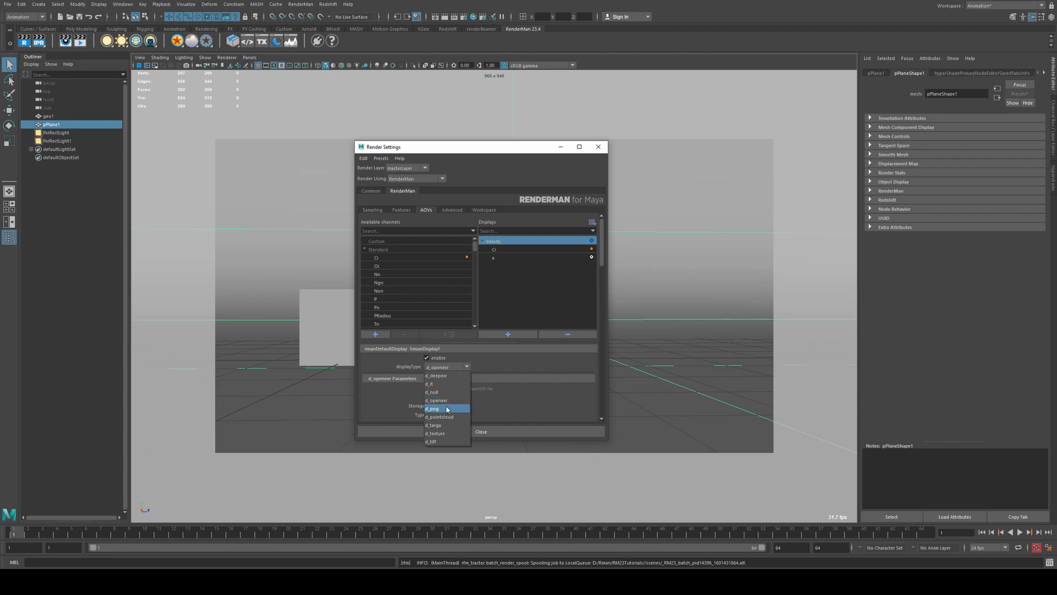
click(506, 368)
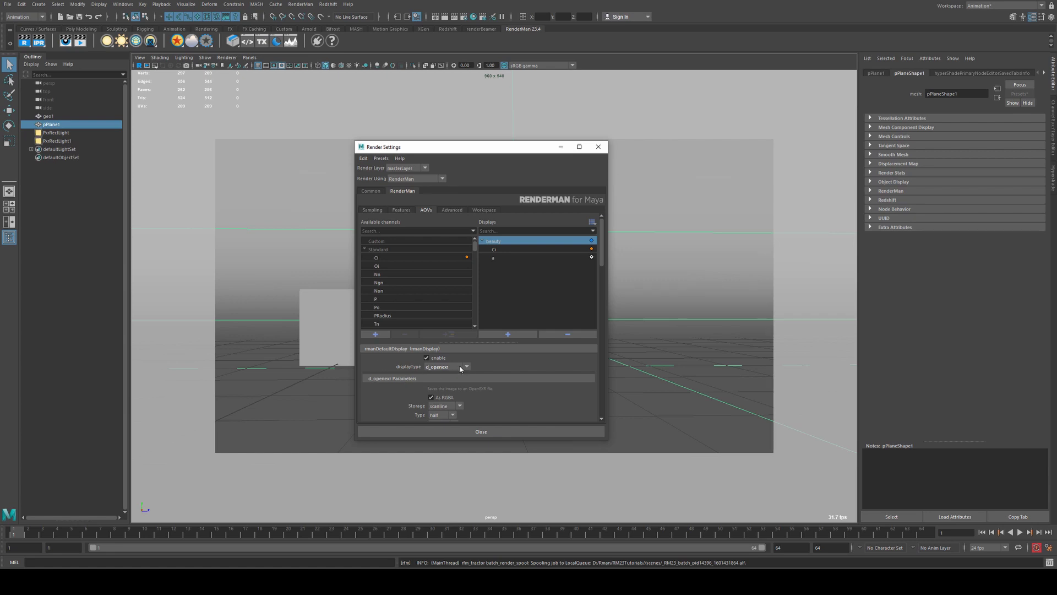
click(445, 367)
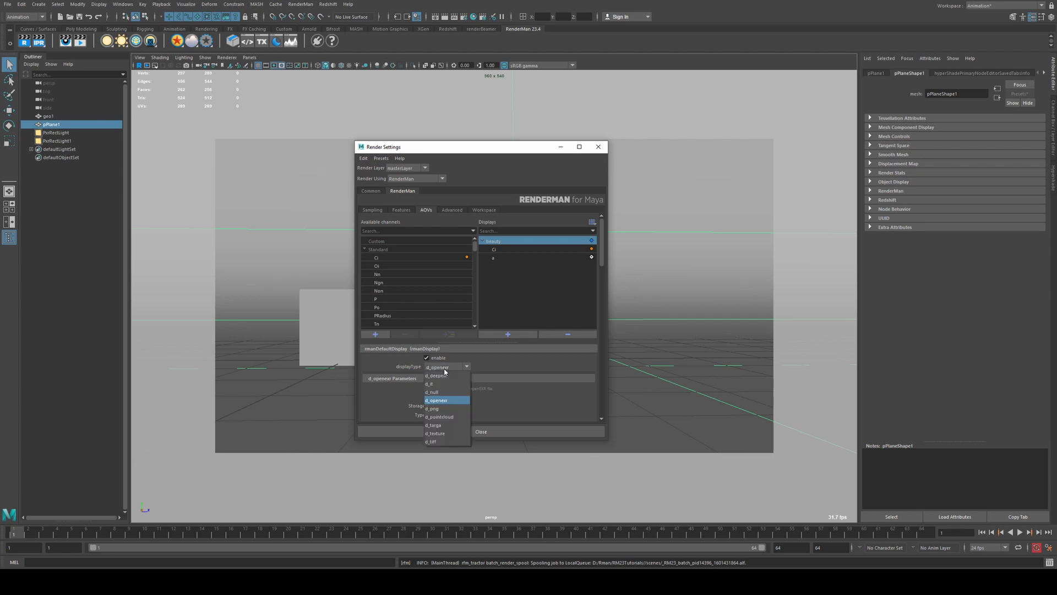
click(445, 401)
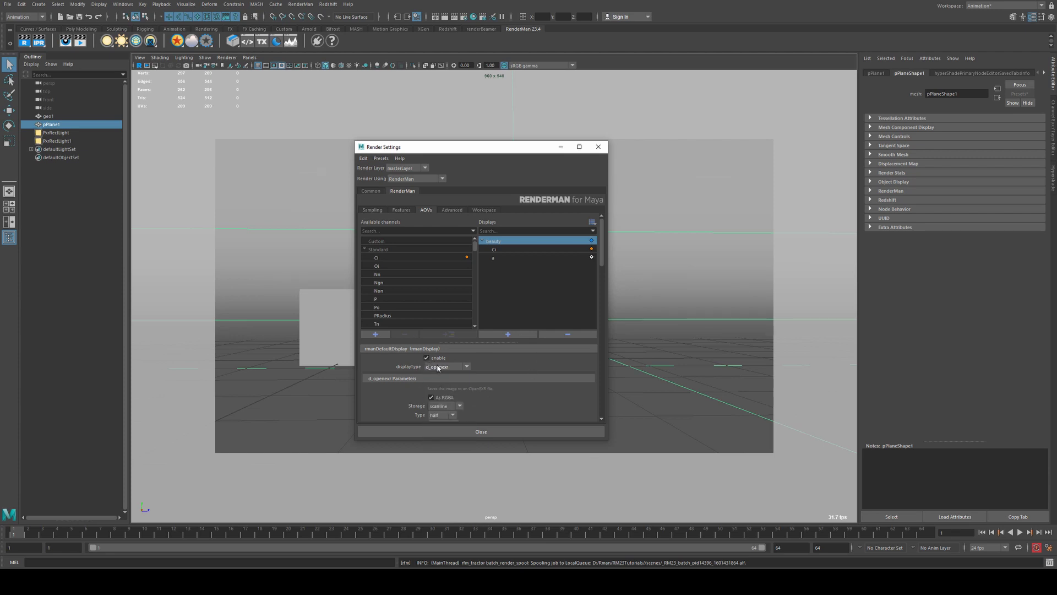
click(447, 368)
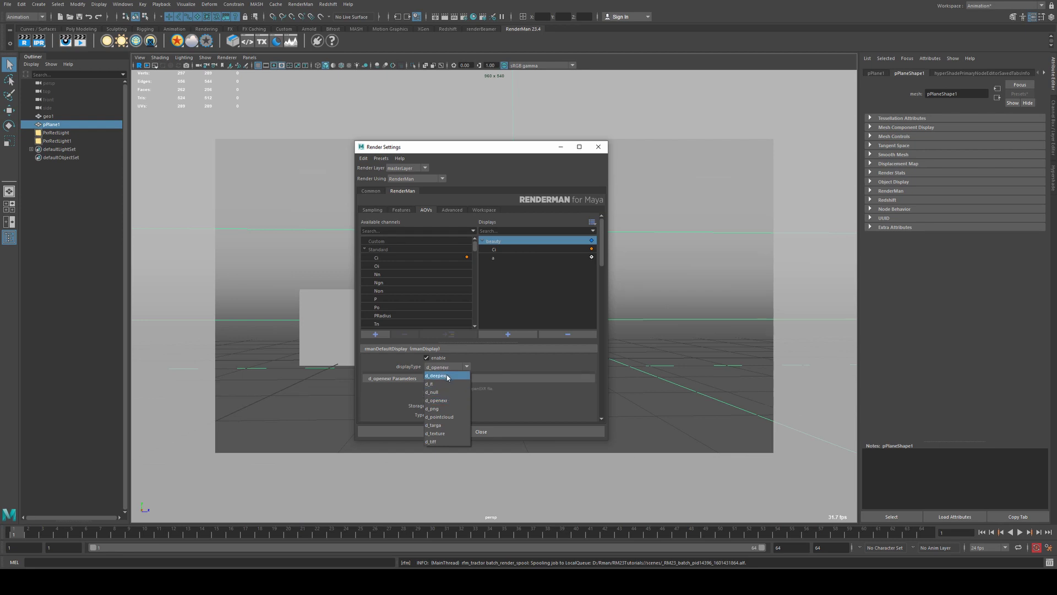
click(498, 371)
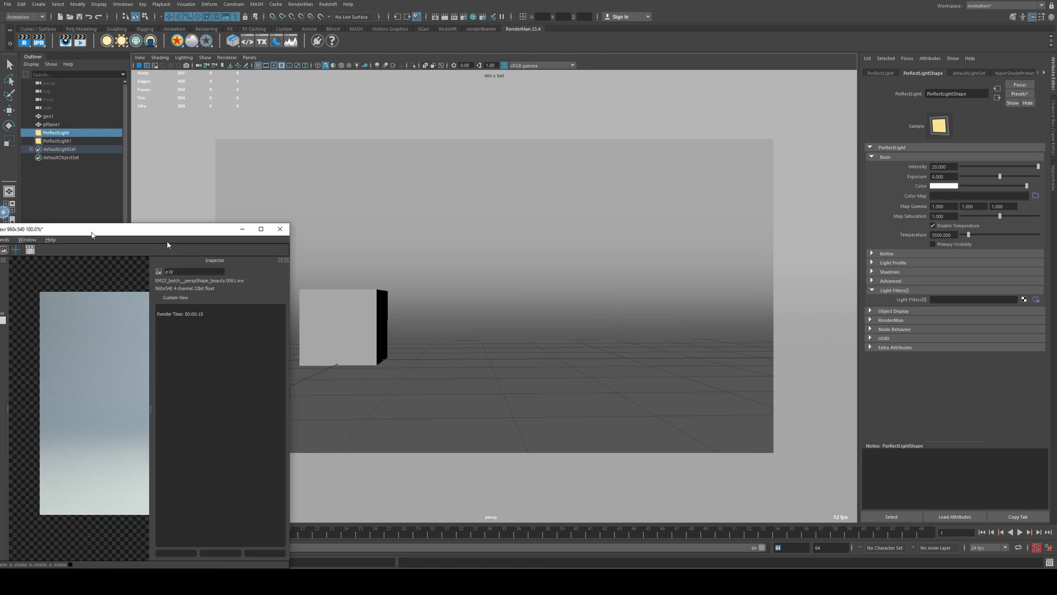
Maximize the 'it' render viewer and select its render time reading
drag(81, 228, 551, 103)
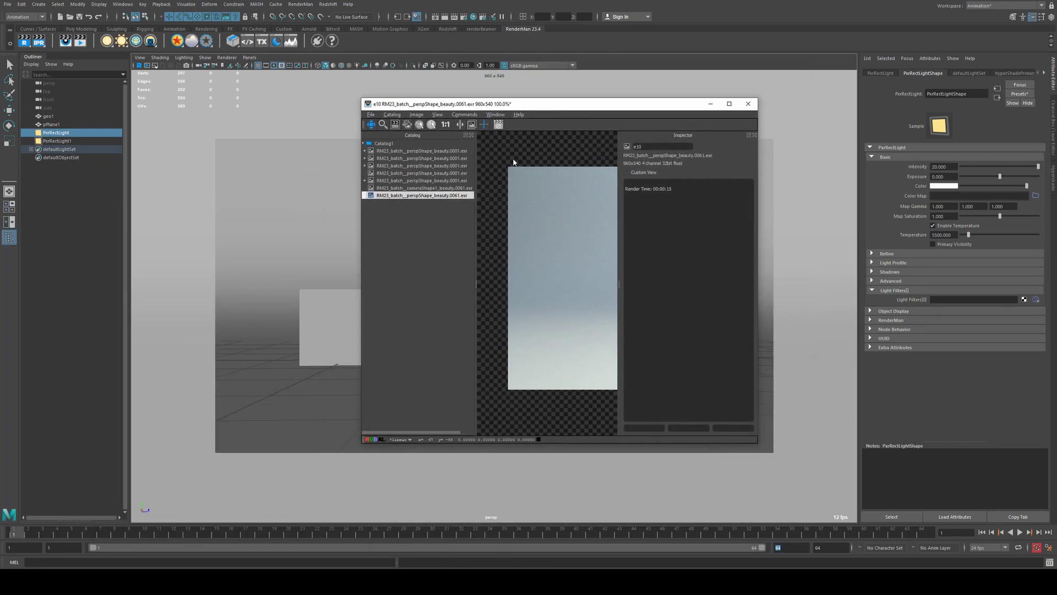
click(730, 103)
scroll(451, 166, up, 2)
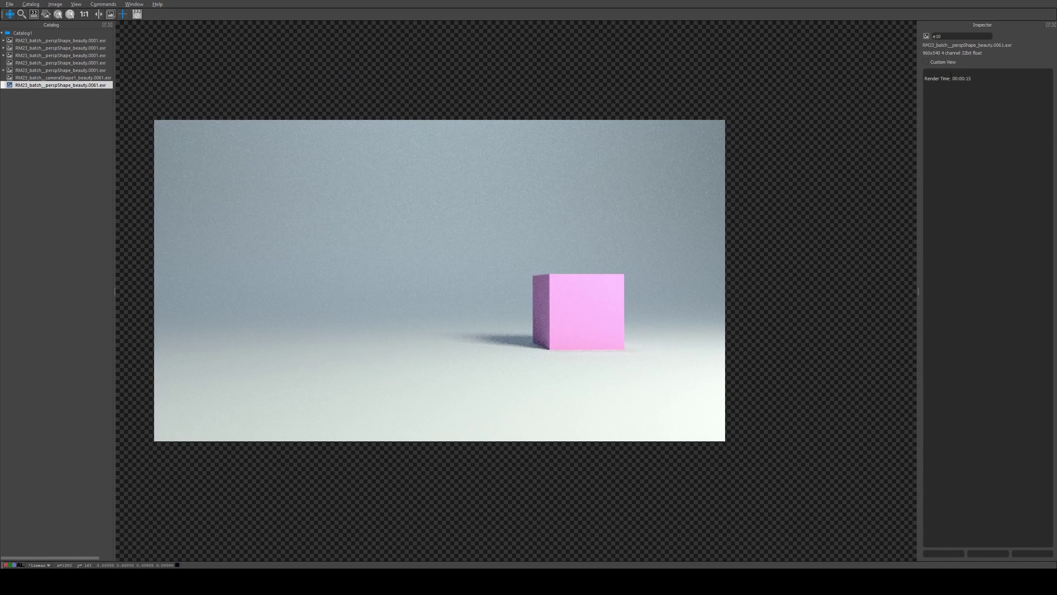
drag(978, 77, 924, 78)
key(Escape)
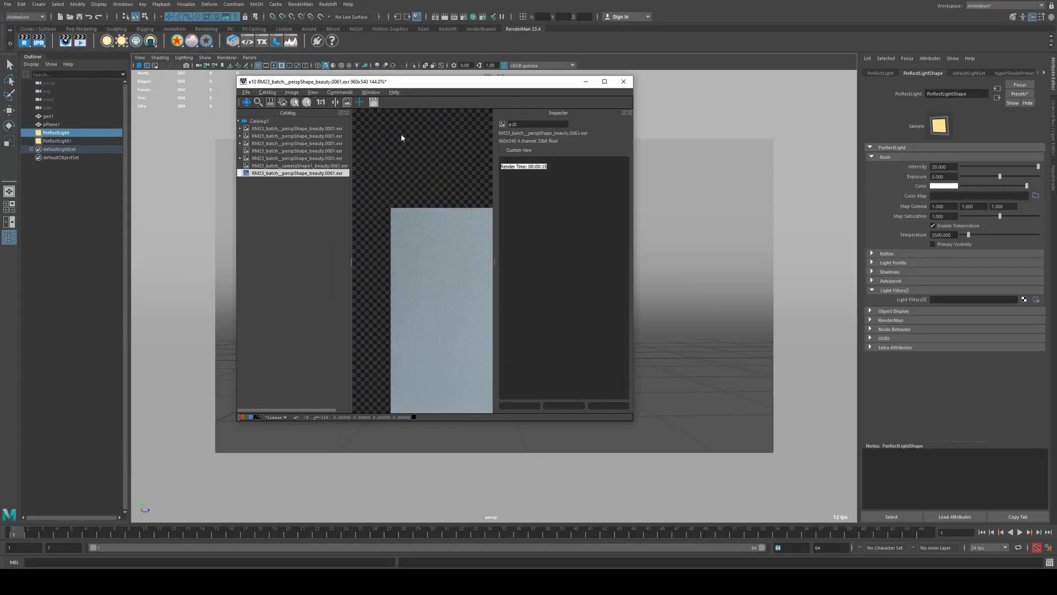
Re-render the cube, check the 00:00:15 render time, then quit 'it' discarding the session
click(24, 44)
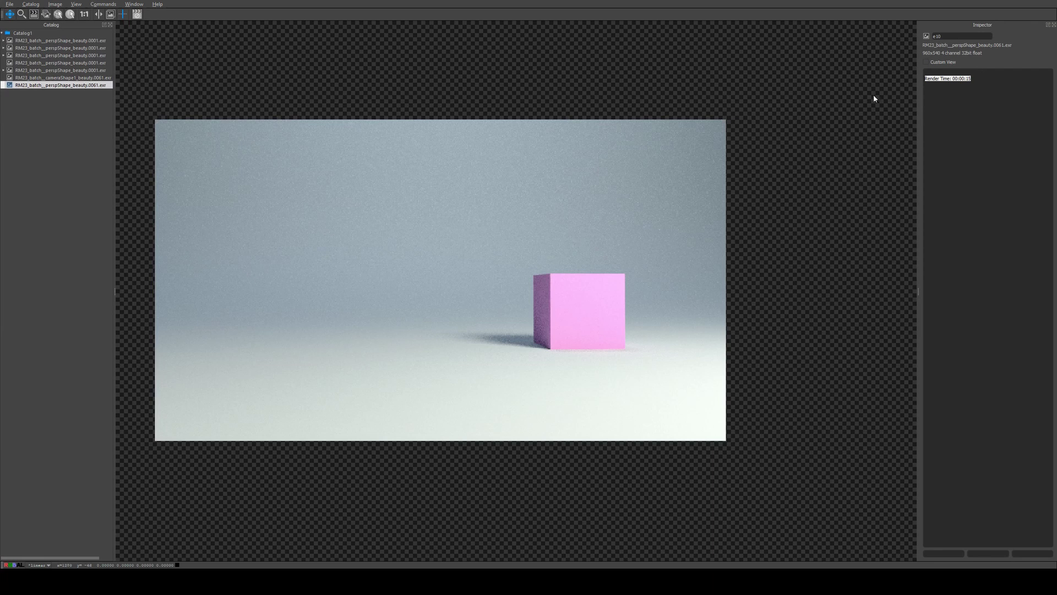
drag(998, 79, 926, 78)
drag(533, 167, 536, 167)
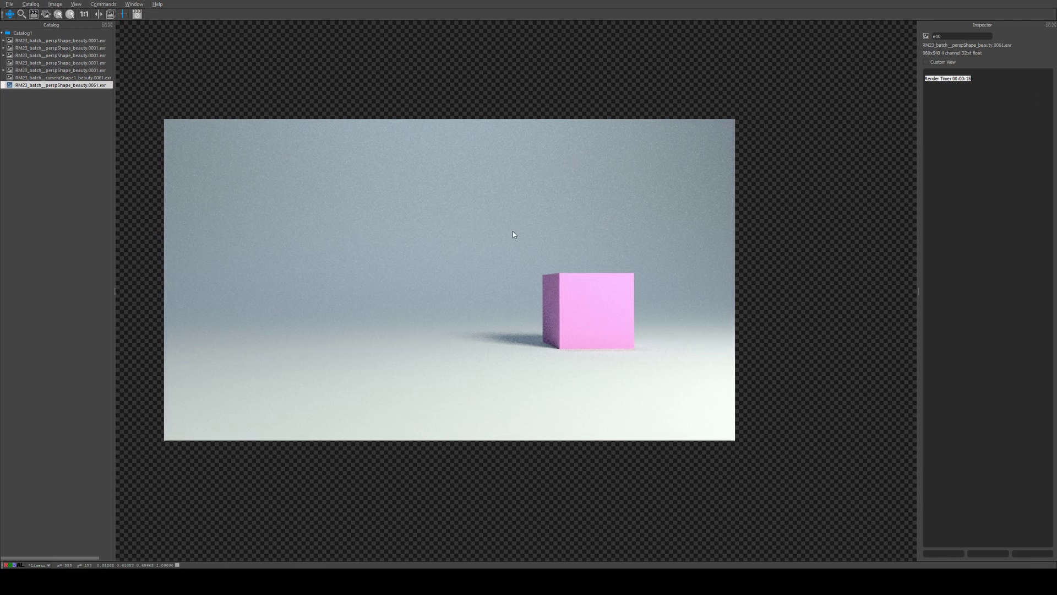
drag(519, 231, 587, 236)
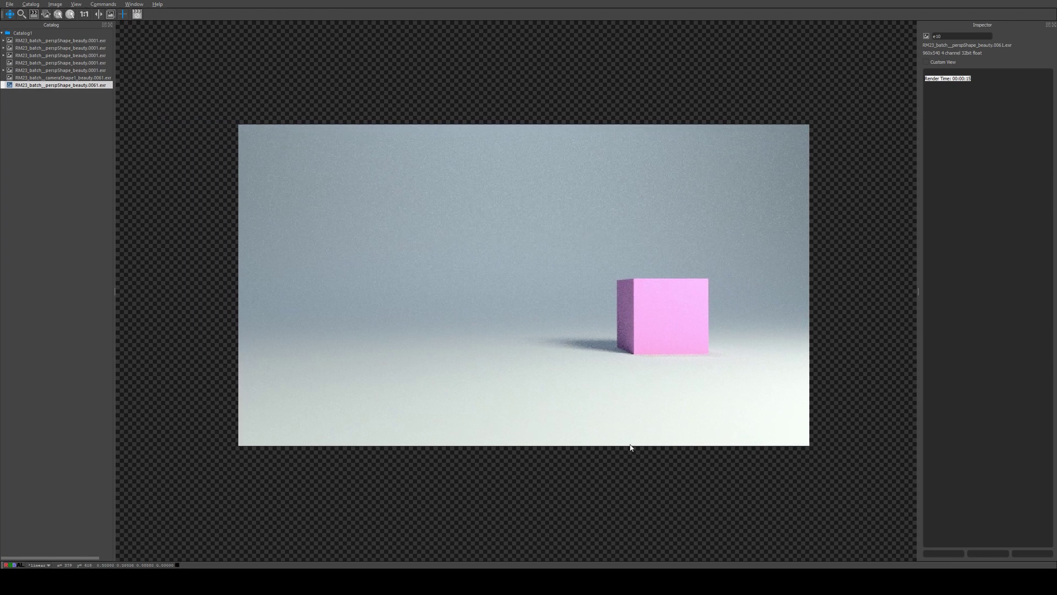
scroll(635, 299, down, 3)
scroll(632, 293, up, 2)
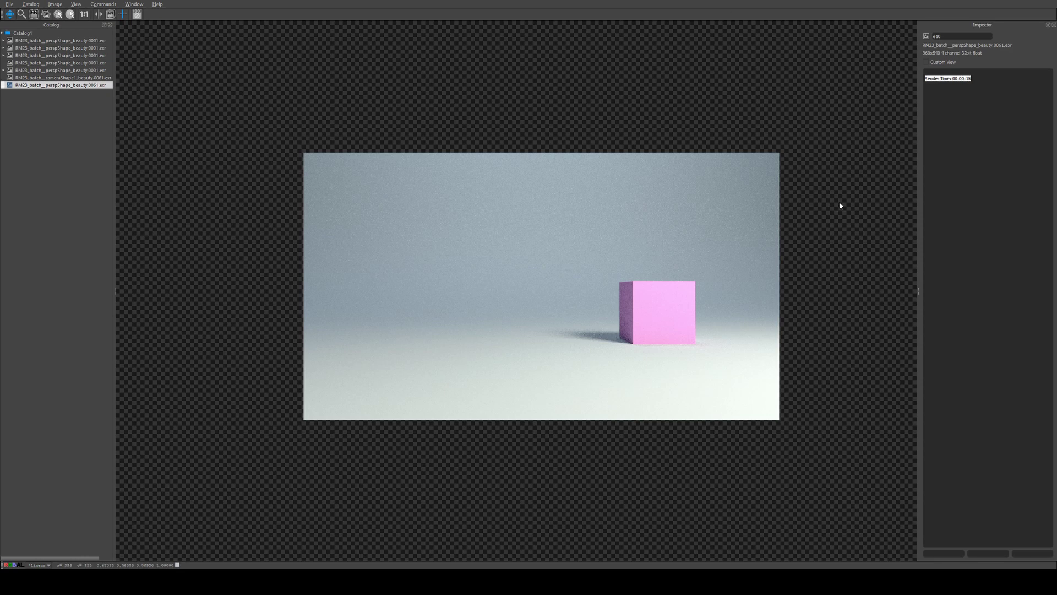
key(ctrl+q)
click(548, 295)
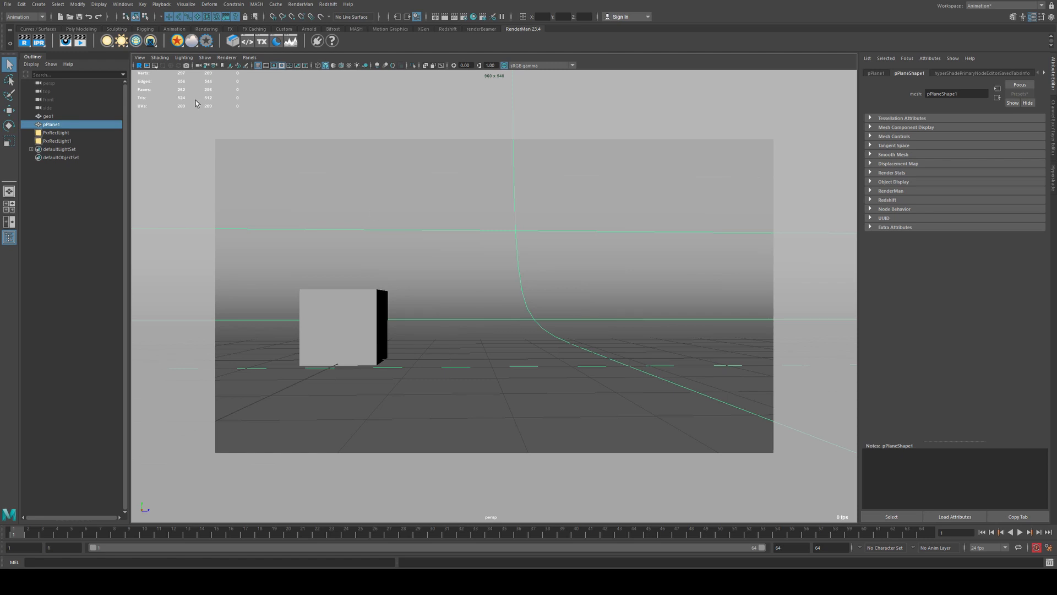
click(7, 4)
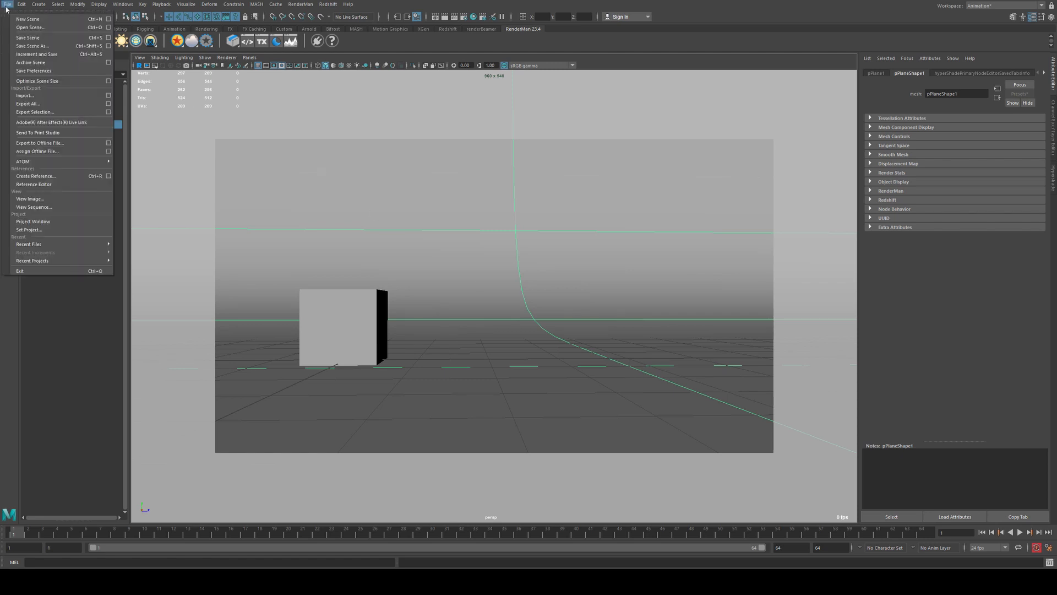
click(48, 230)
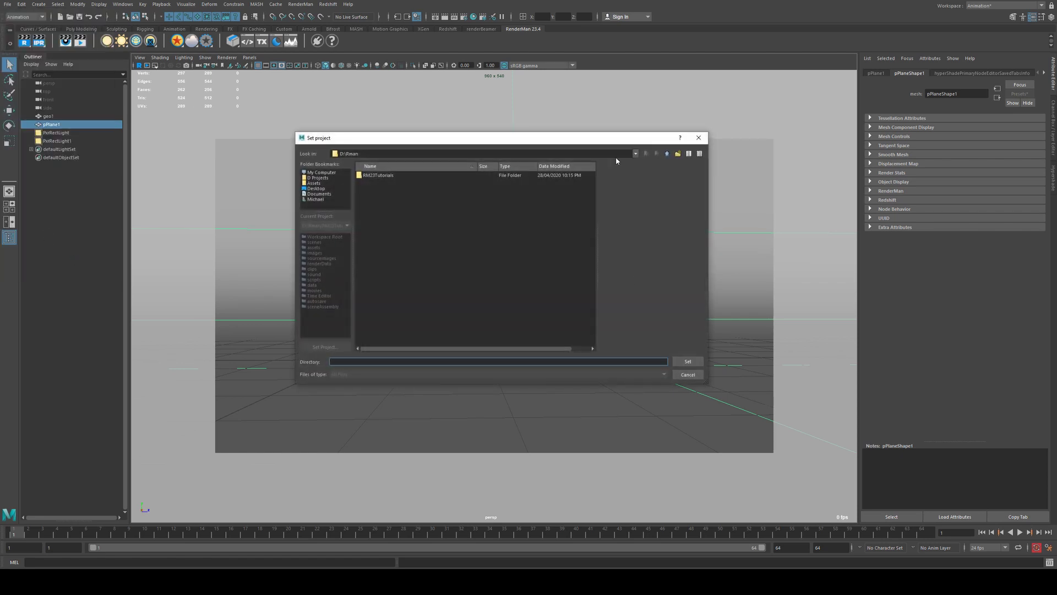
click(689, 375)
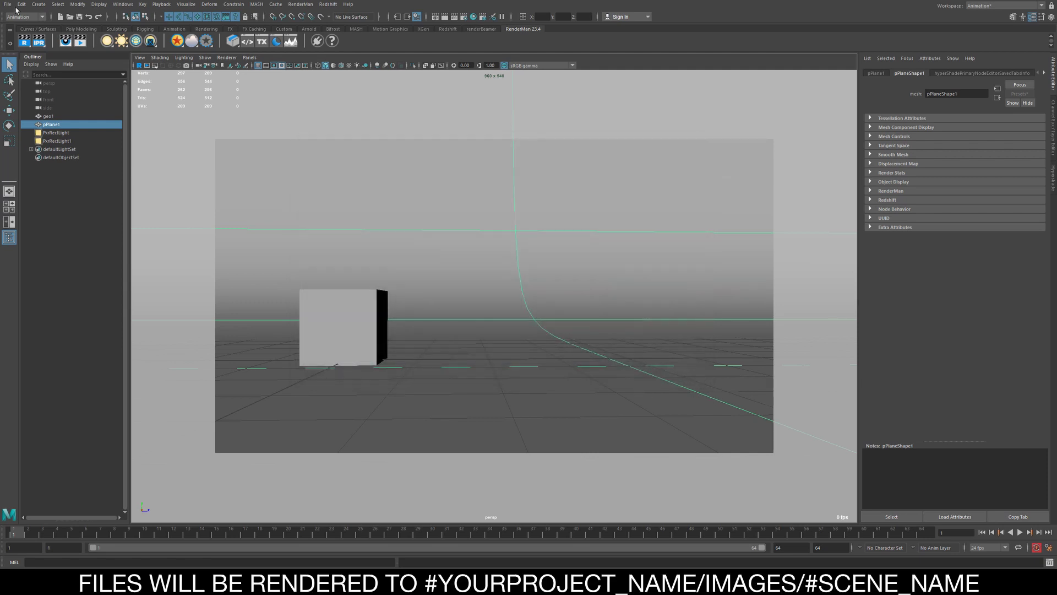
click(8, 4)
click(39, 221)
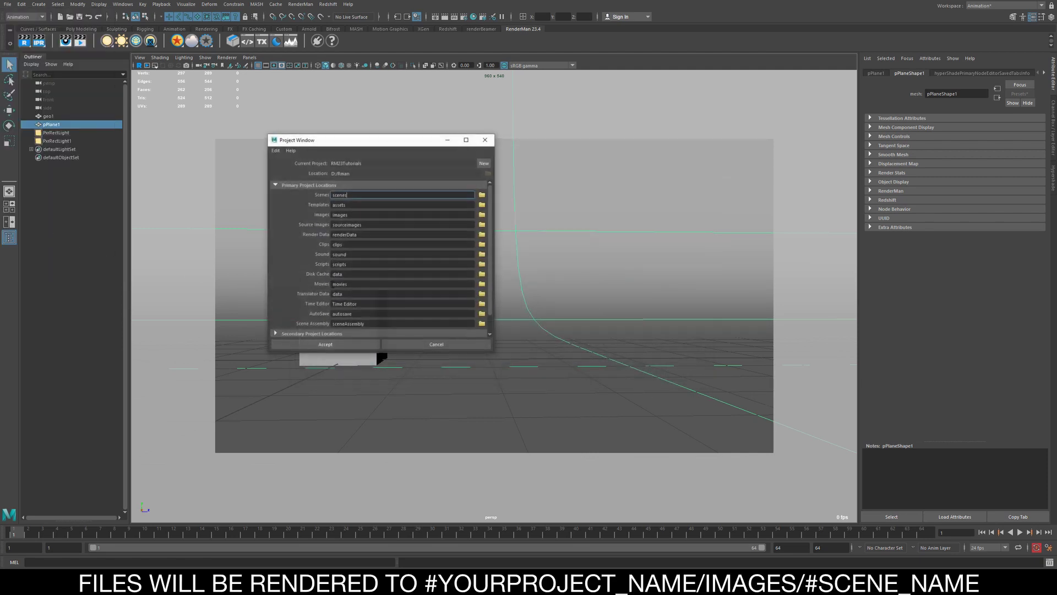
click(485, 139)
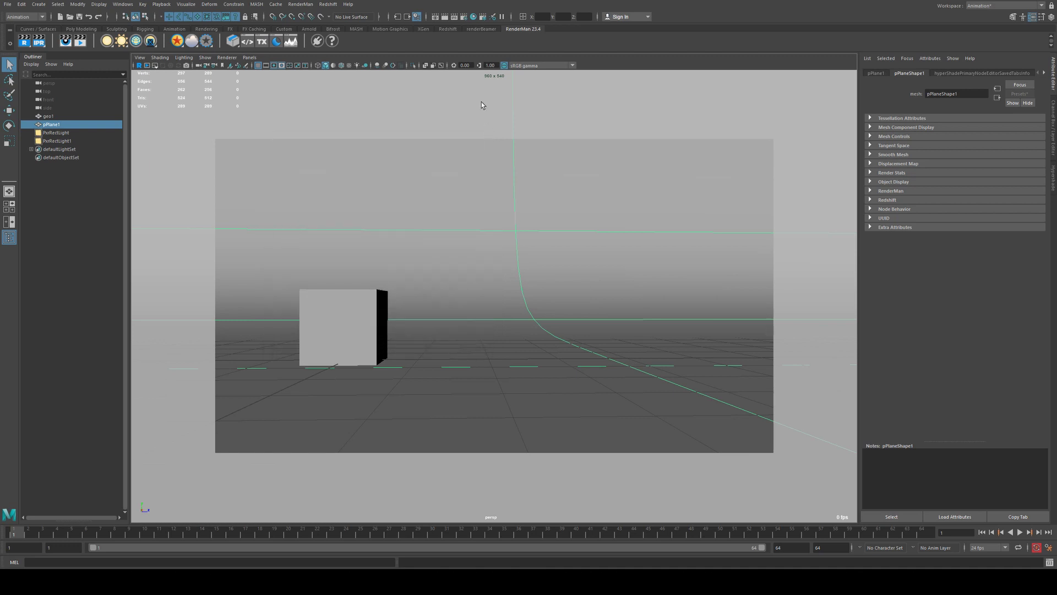
click(298, 4)
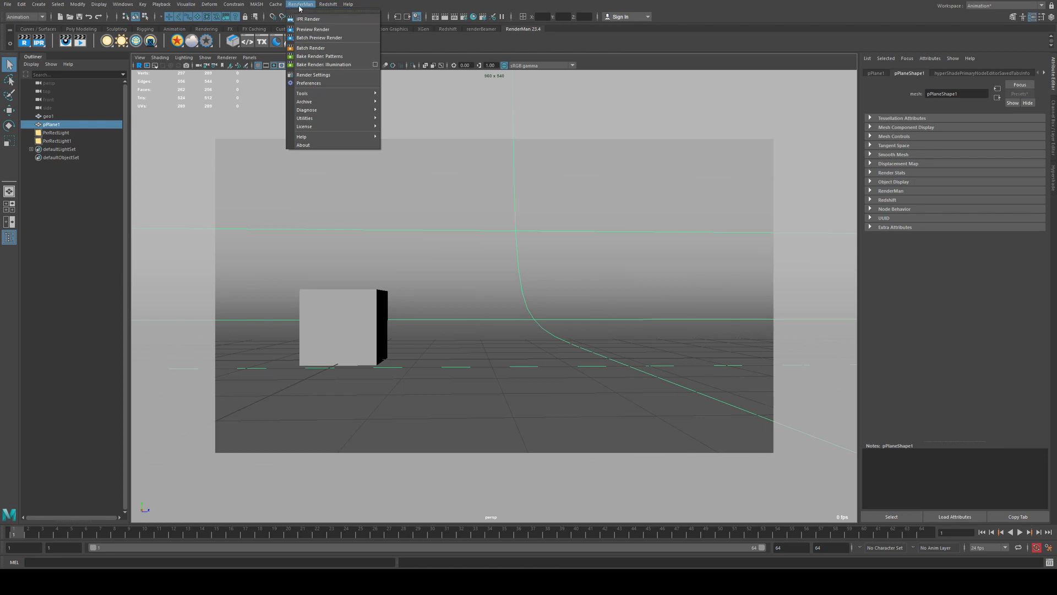
Run RenderMan Batch Render to bring up LocalQueue with the RM23_batch.ma job
click(320, 49)
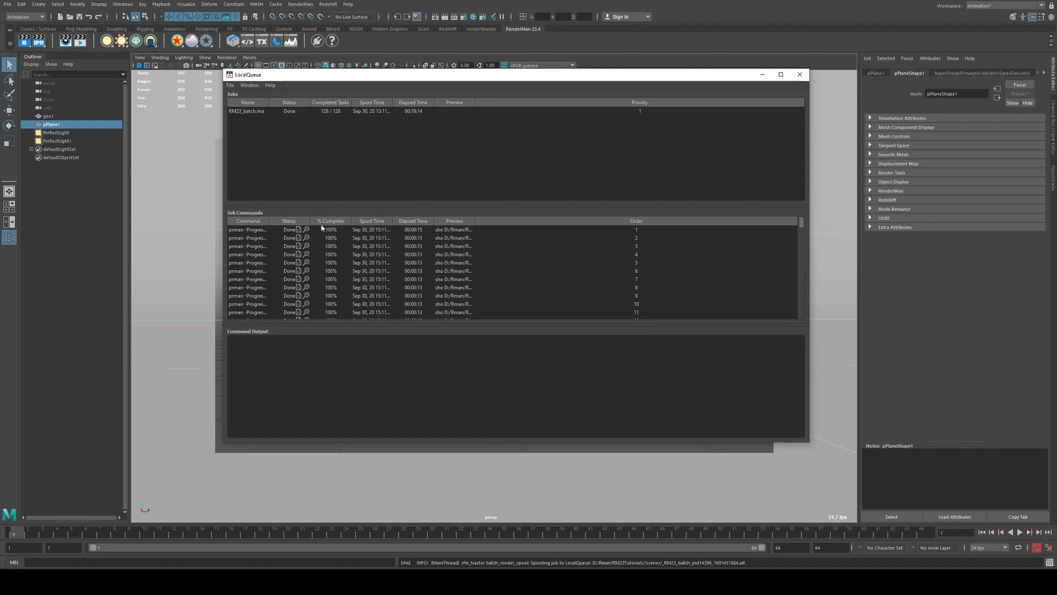
Select the RM23_batch.ma job, widen Elapsed Time, and read its render and denoise logs
drag(299, 78, 298, 105)
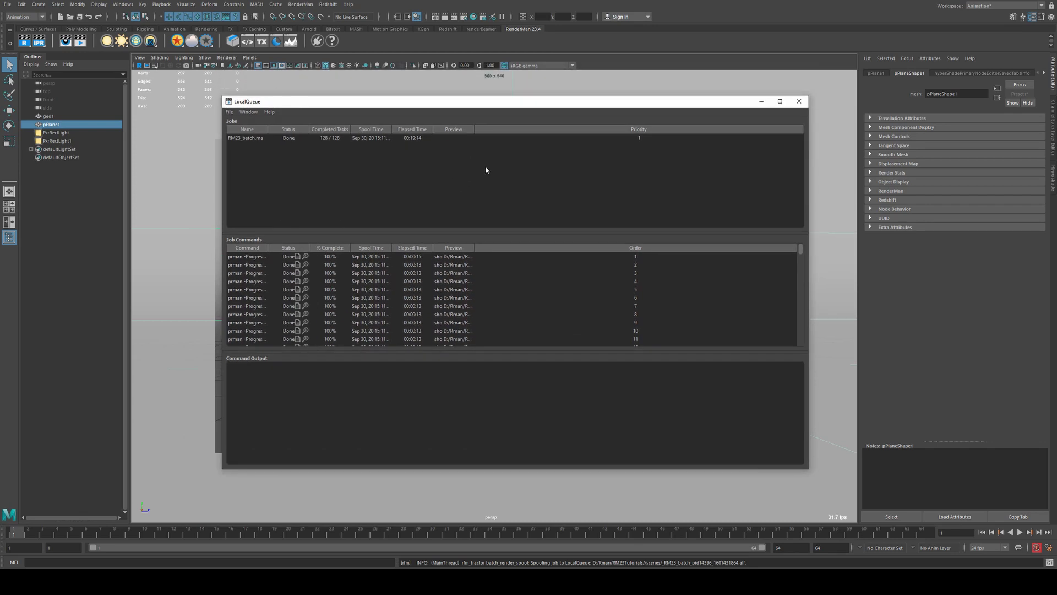
click(414, 138)
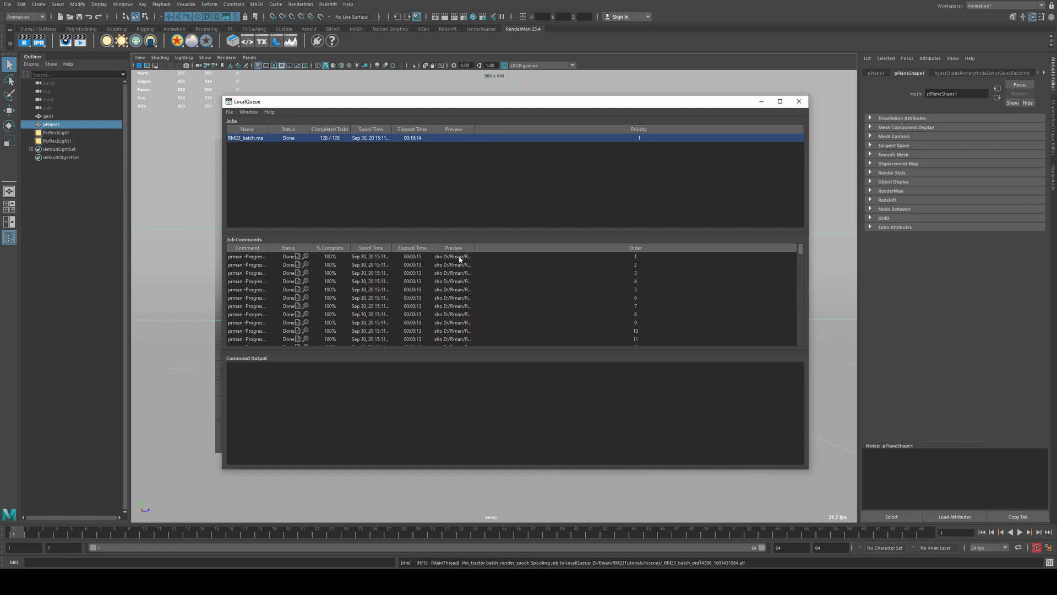
drag(434, 247, 462, 247)
click(440, 280)
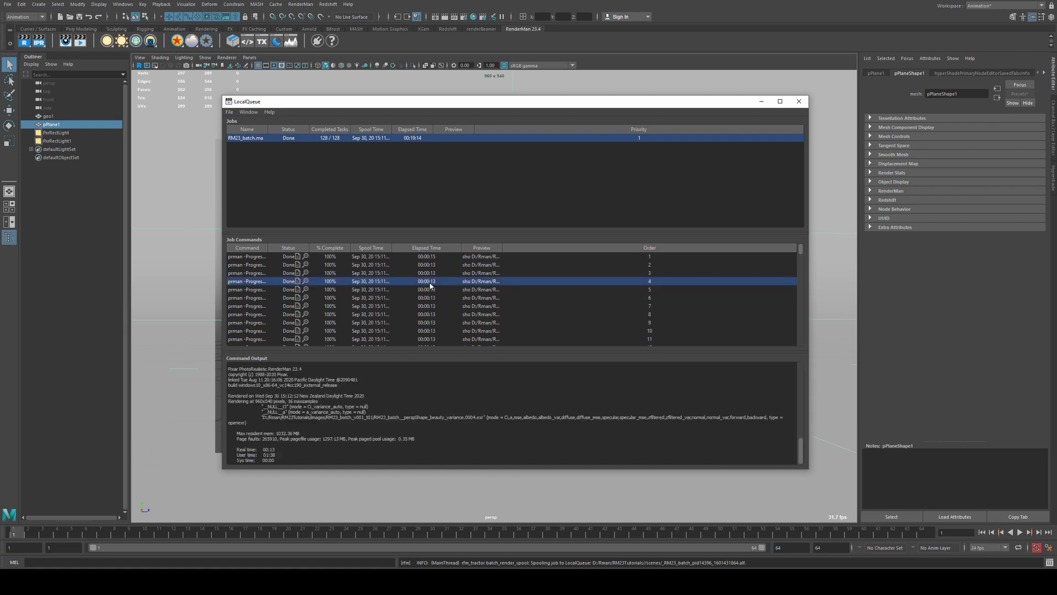
click(445, 309)
scroll(444, 308, down, 7)
scroll(443, 305, down, 20)
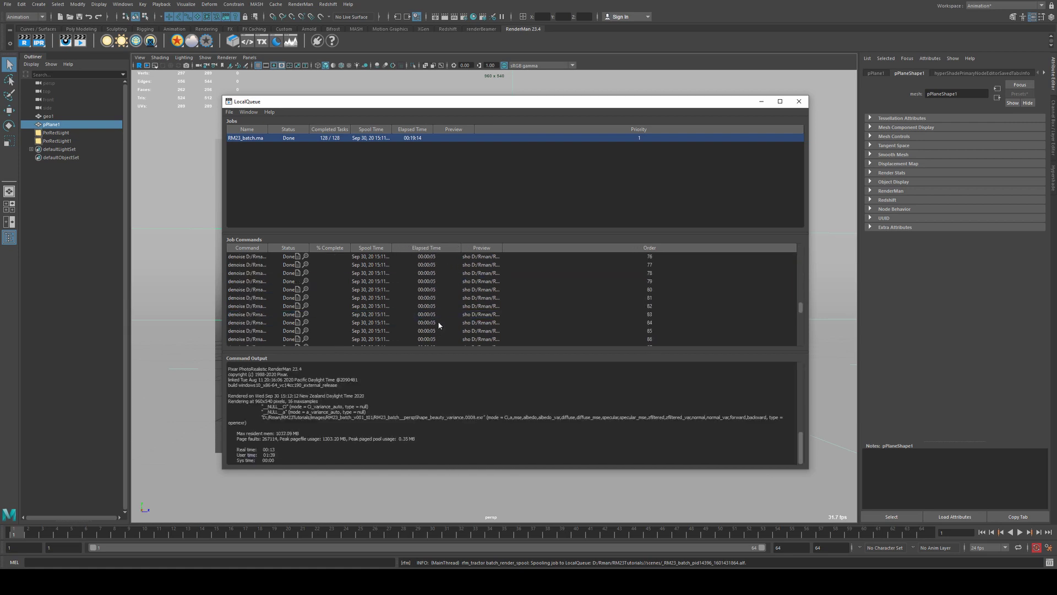
click(436, 312)
scroll(439, 316, up, 10)
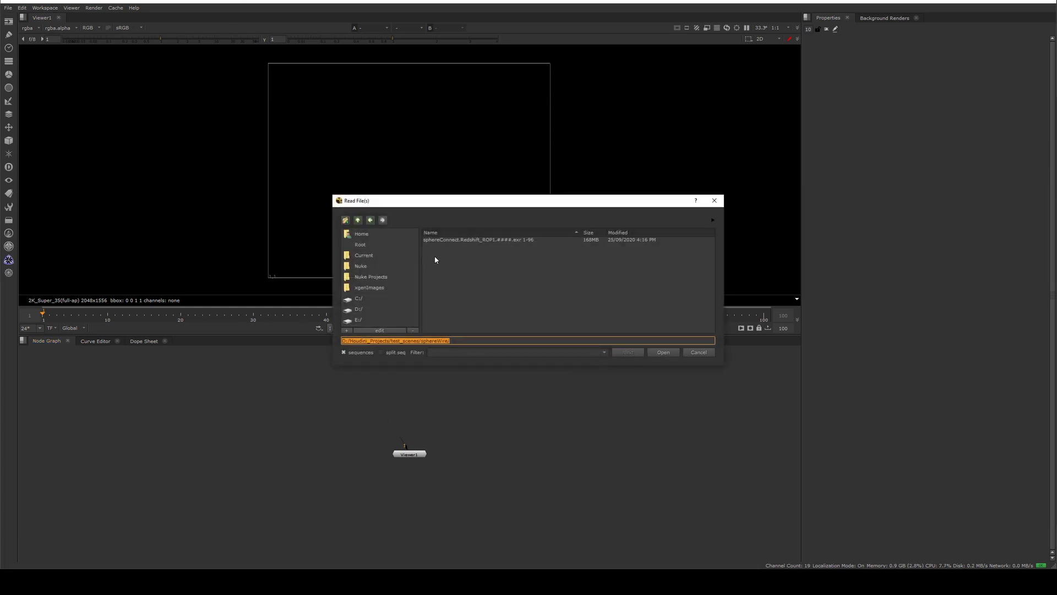
Paste the RM23_batch_v001_t01 path and load the filtered and variance EXR sequences
drag(440, 210, 445, 214)
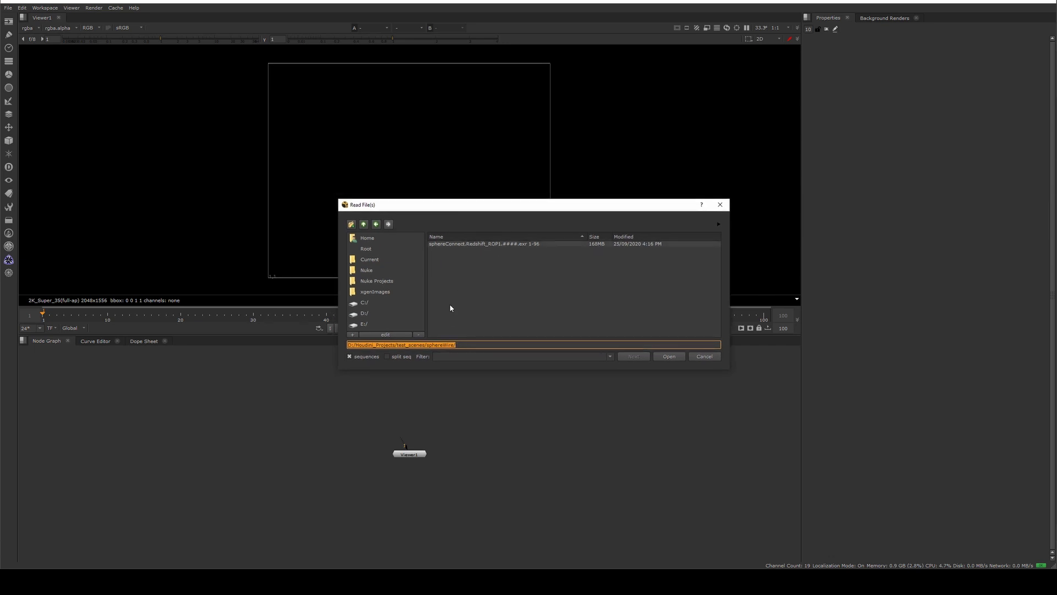
text(D:/Rman/RM23Tutorials/images/RM23_batch_v001_t01/)
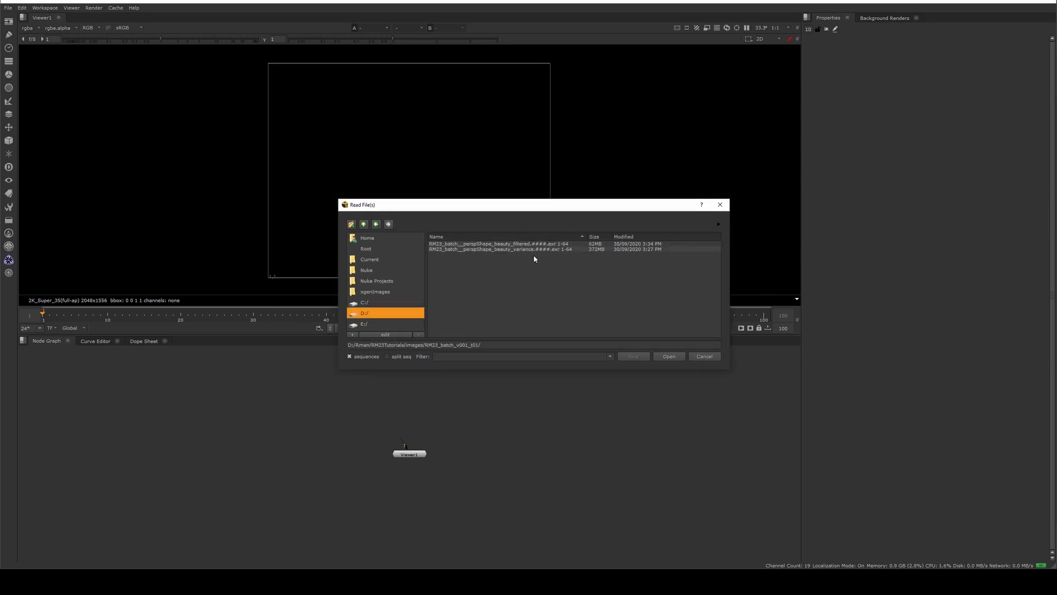
click(522, 244)
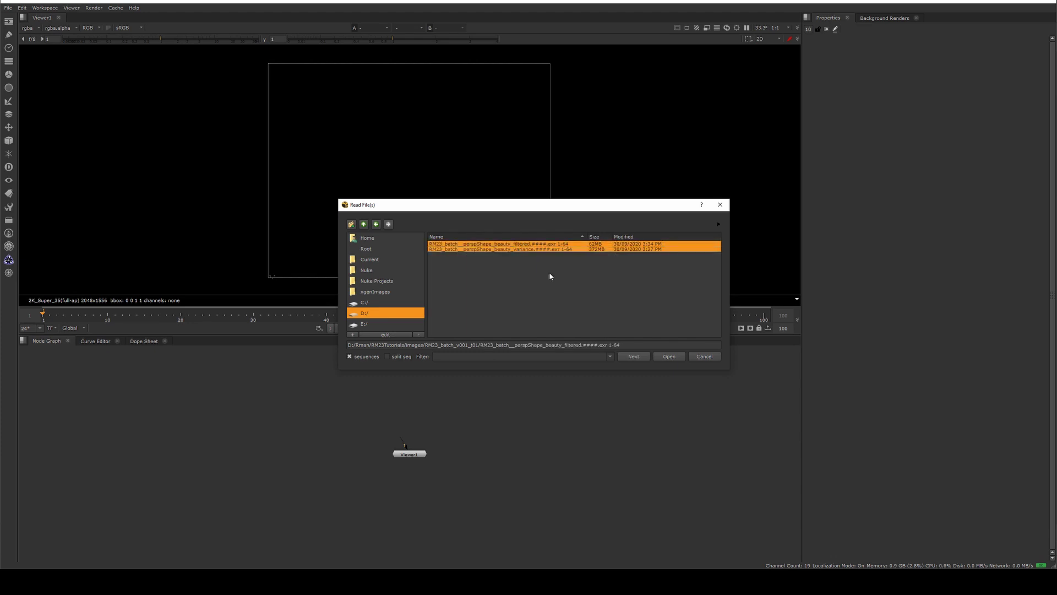
click(670, 357)
View the Read node, zoom in, play the tumbling cube, and enlarge the viewer area
key(1)
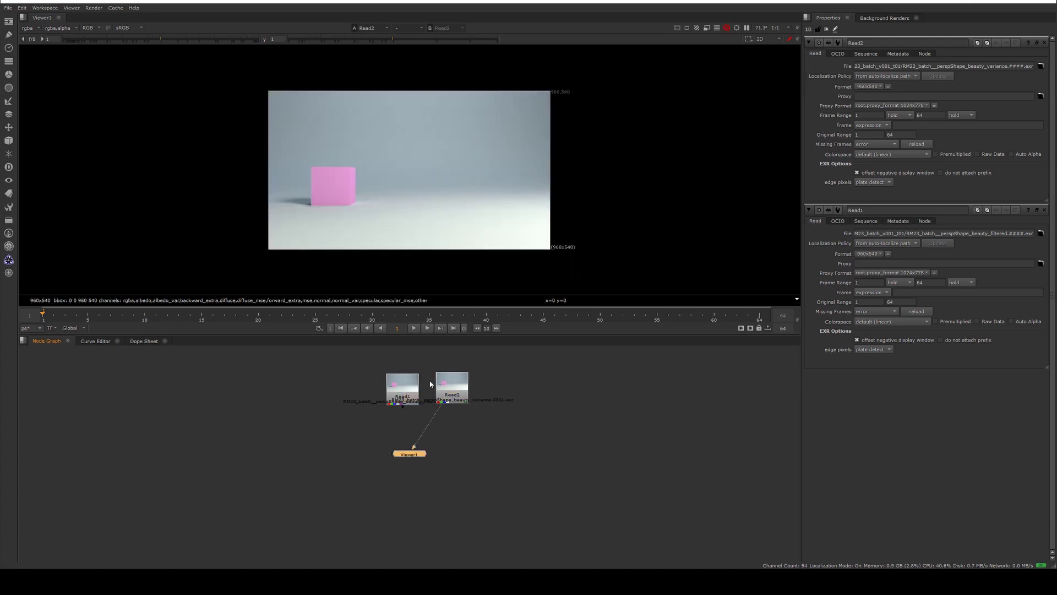
scroll(371, 212, up, 3)
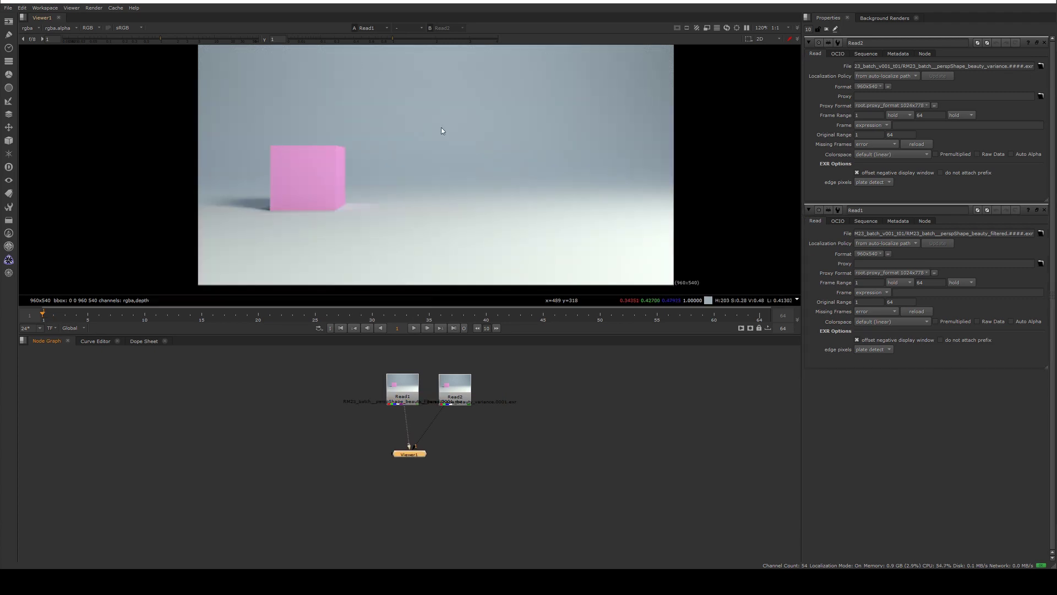
click(414, 328)
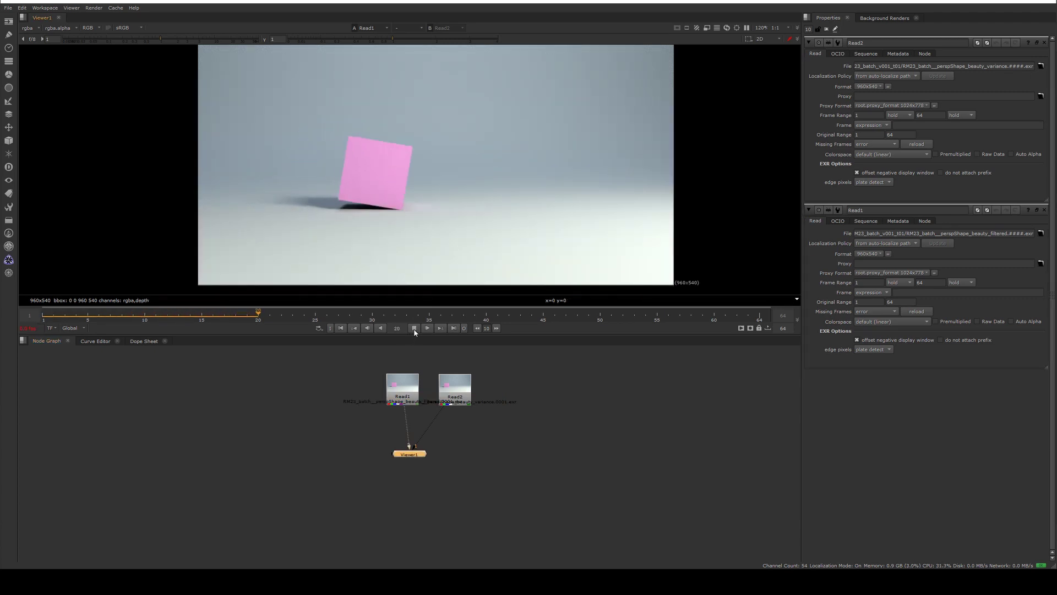
drag(414, 335, 414, 381)
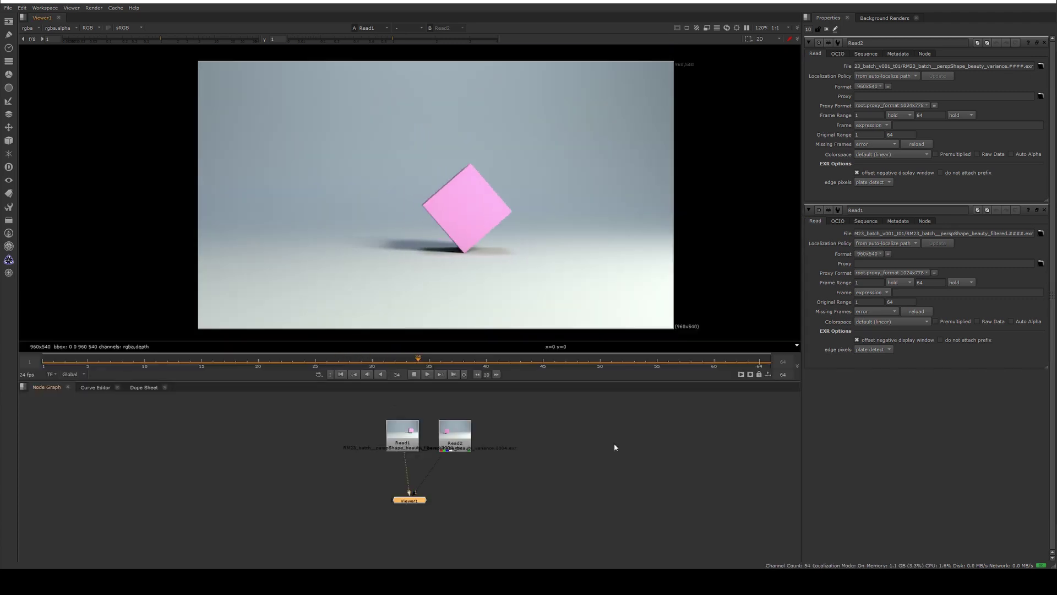